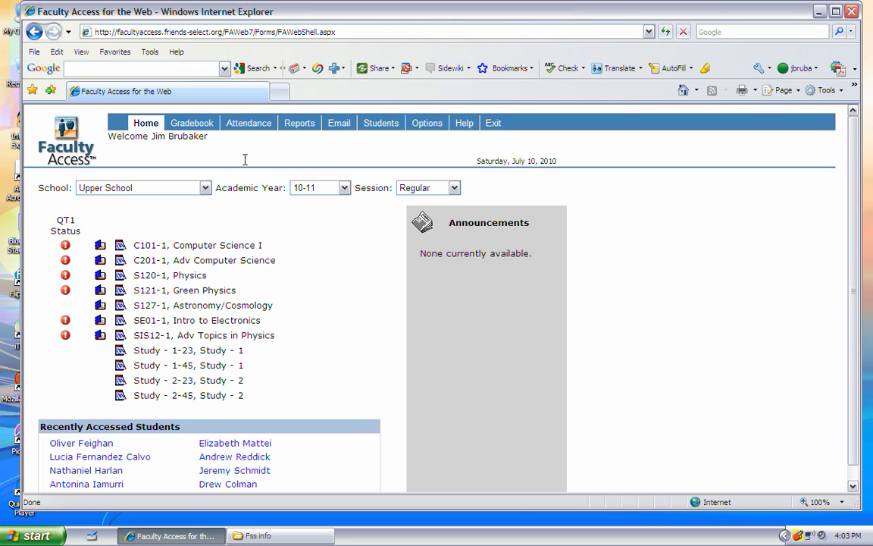
Step: Open the gradebook's category setup for the S121-1, Green Physics class in marking column QT1
left_click(190, 121)
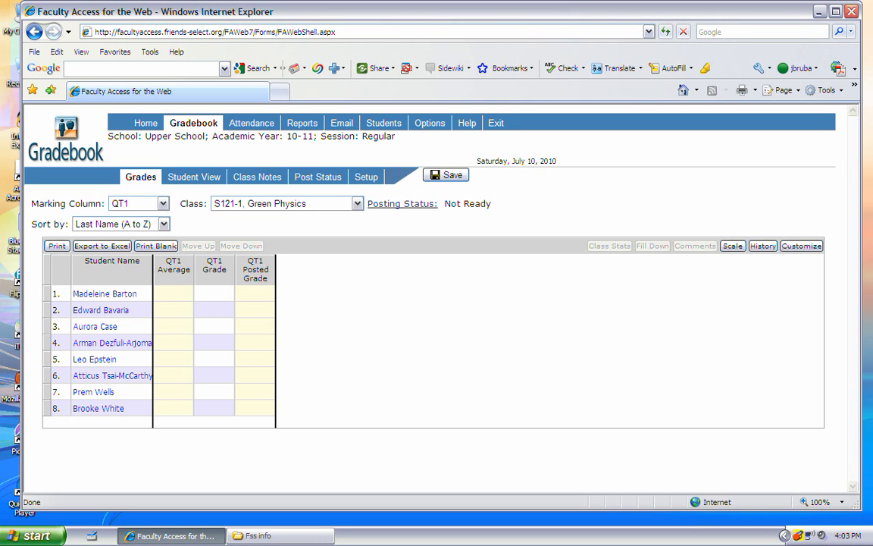
left_click(366, 179)
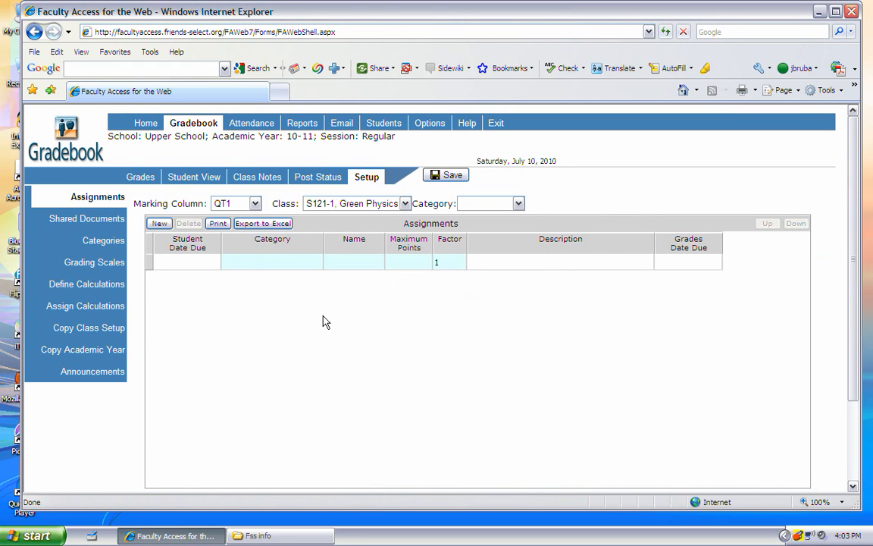
left_click(106, 240)
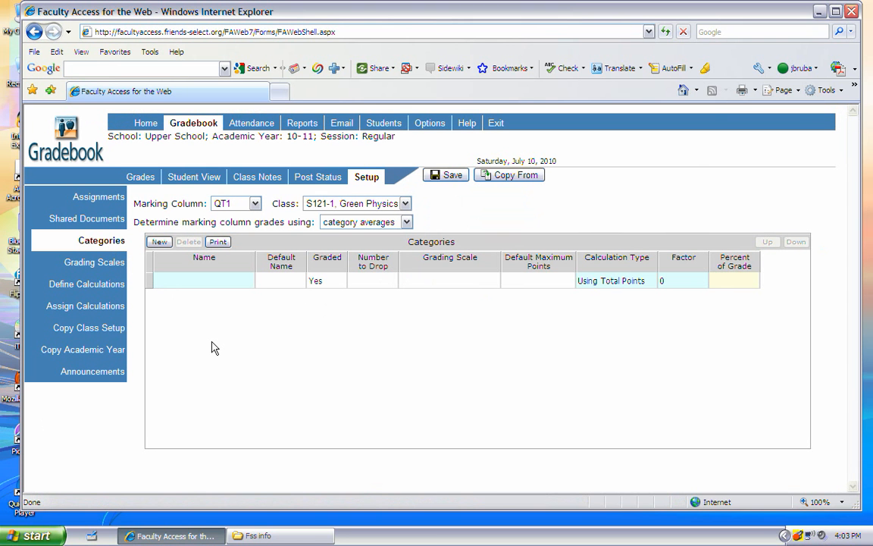
Step: Name the first category Tests, with default name Test and 0 as the number of grades to drop
left_click(222, 281)
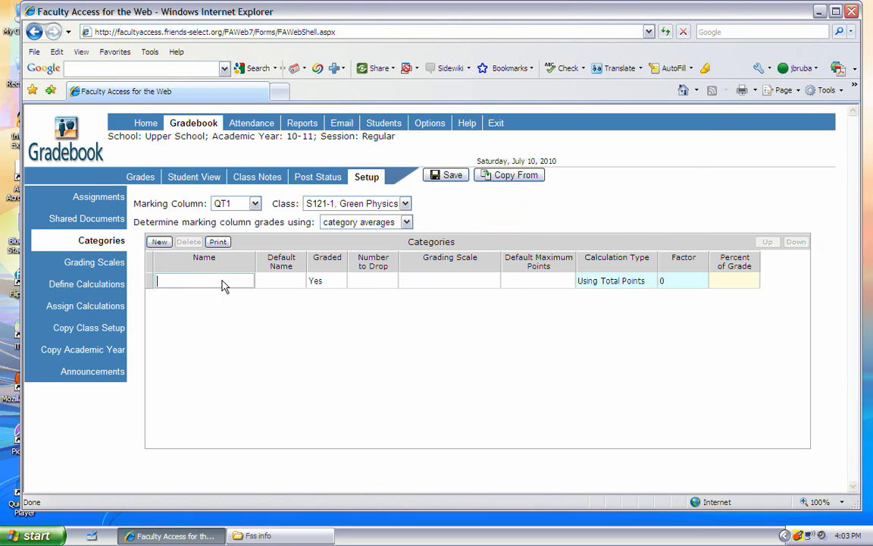
type("Tests")
left_click(274, 280)
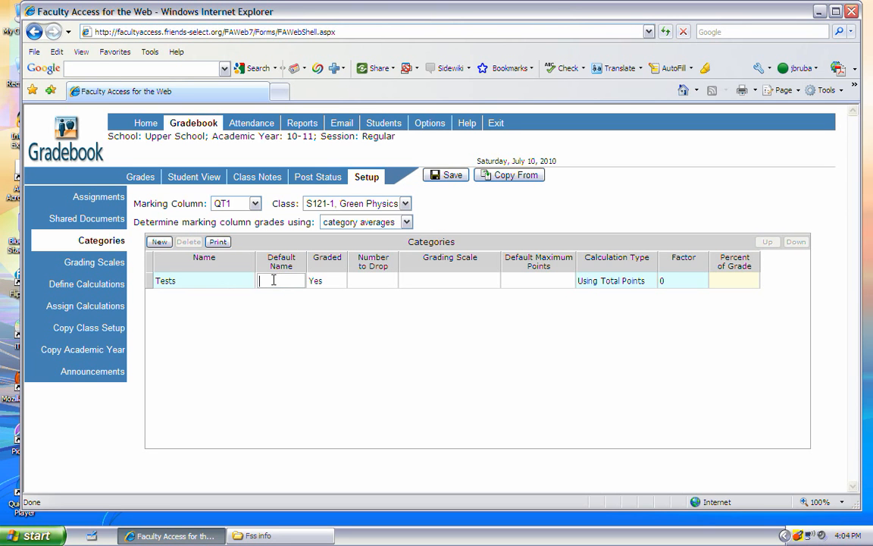
type("Test")
left_click(359, 282)
type("0")
Step: Assign the Standard Scale (System) grading scale and 100 default maximum points to the Tests category
left_click(428, 281)
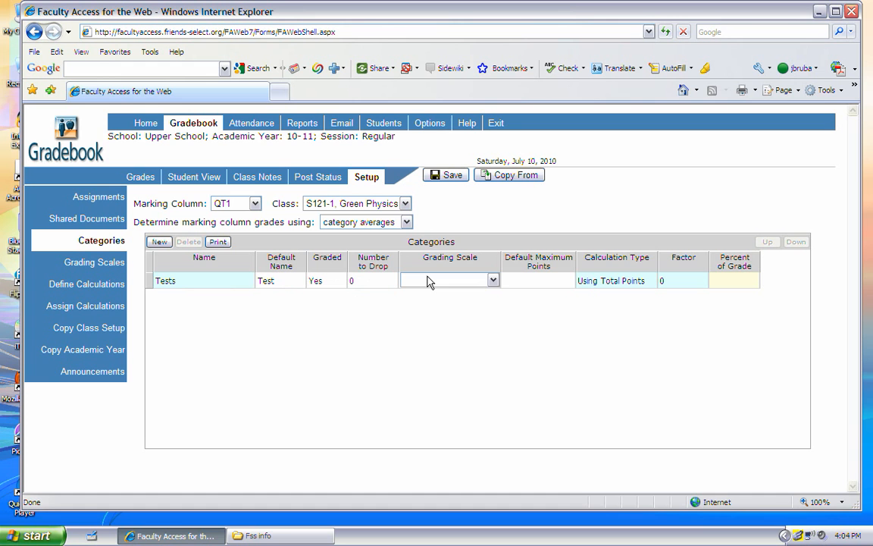
left_click(492, 281)
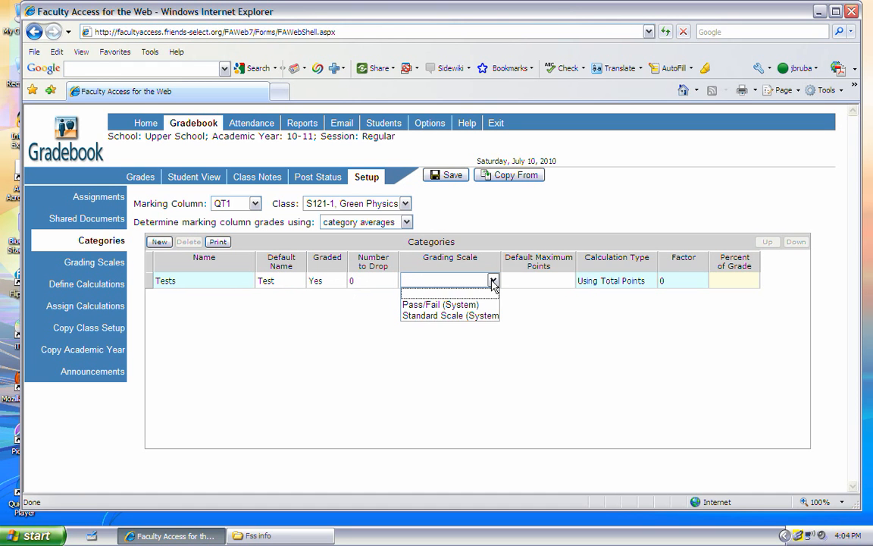
left_click(467, 315)
left_click(548, 283)
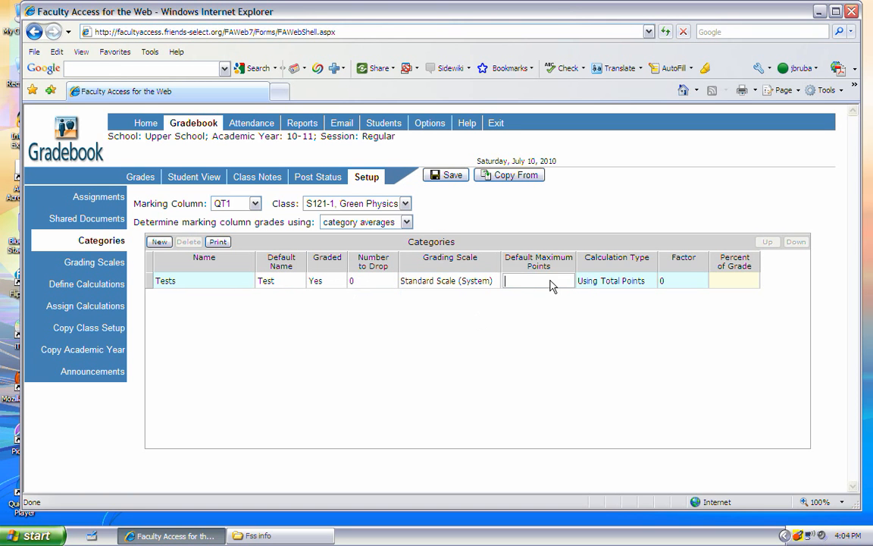
type("100")
Step: Set the Tests category to calculate using percentages with a factor of 60
left_click(649, 282)
left_click(650, 280)
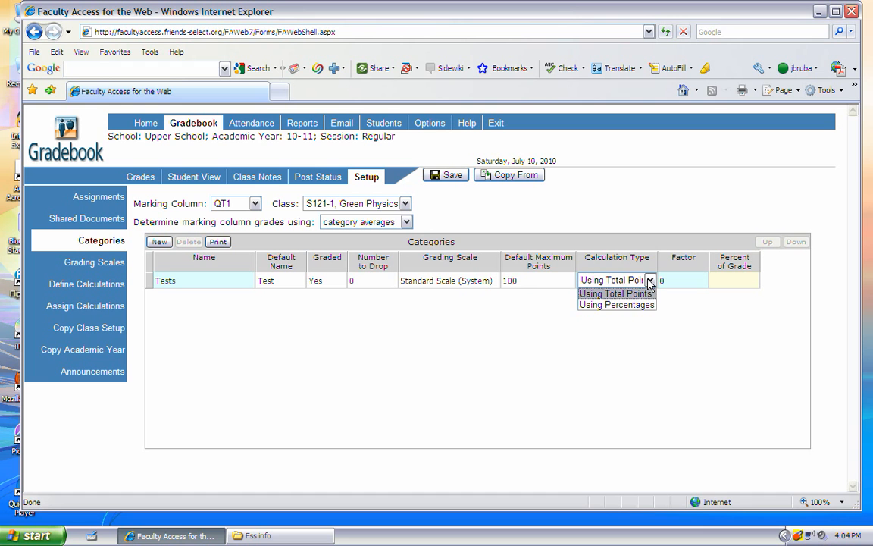
left_click(629, 304)
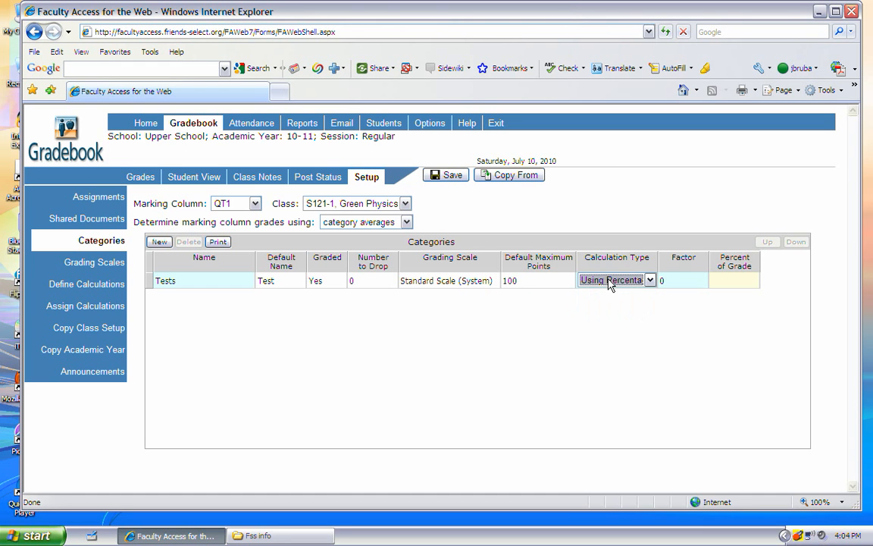
left_click(685, 282)
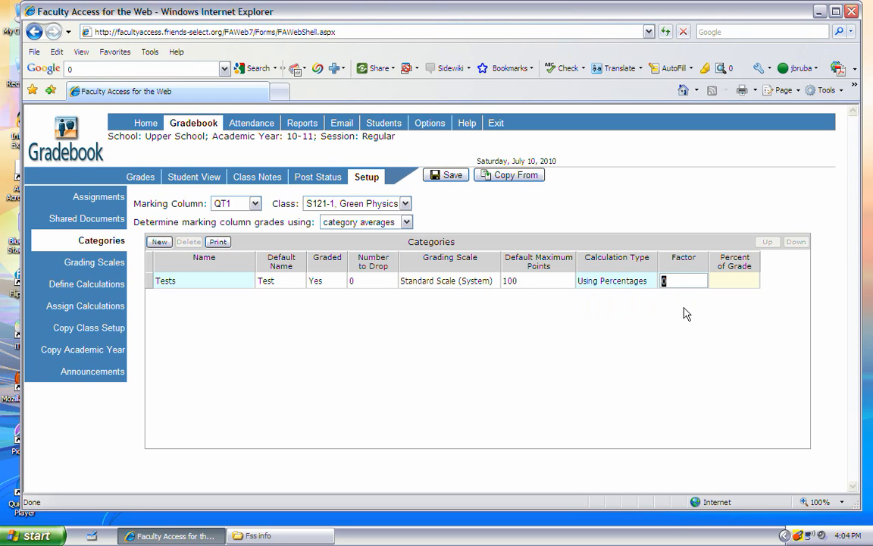
type("60")
left_click(726, 286)
Step: Add a category named Labs with default name Lab and 0 as the number of grades to drop
left_click(159, 242)
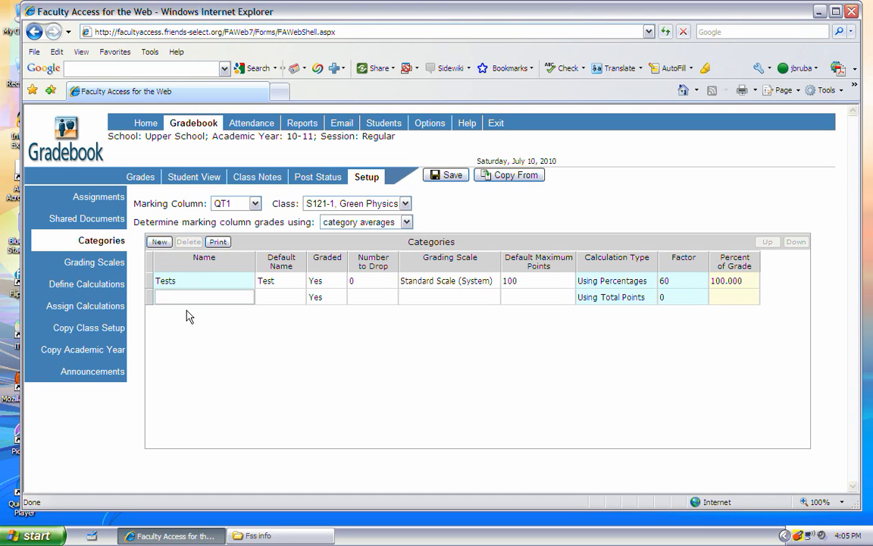
type("Labs")
left_click(265, 301)
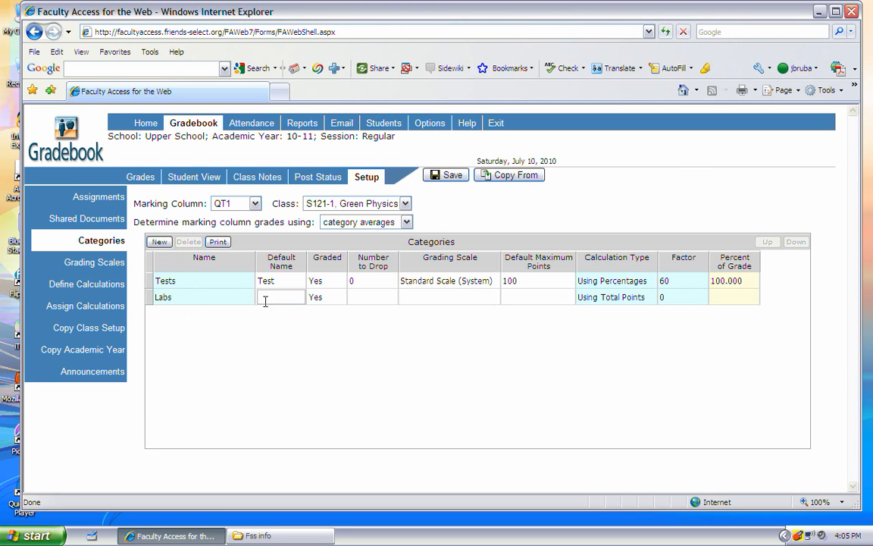
type("Lab")
left_click(354, 302)
type("0")
Step: Give the Labs category the Standard Scale (System) grading scale, 10 default maximum points and a factor of 30
left_click(431, 301)
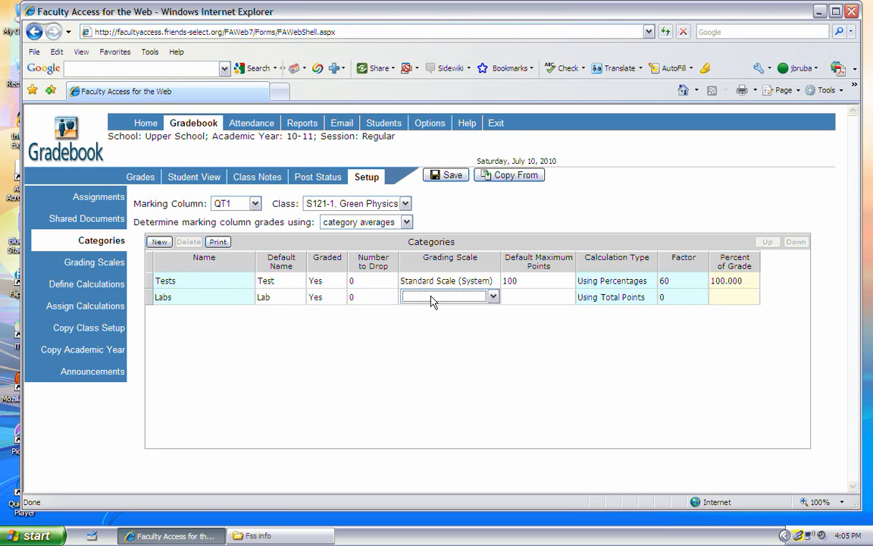
left_click(492, 297)
left_click(477, 332)
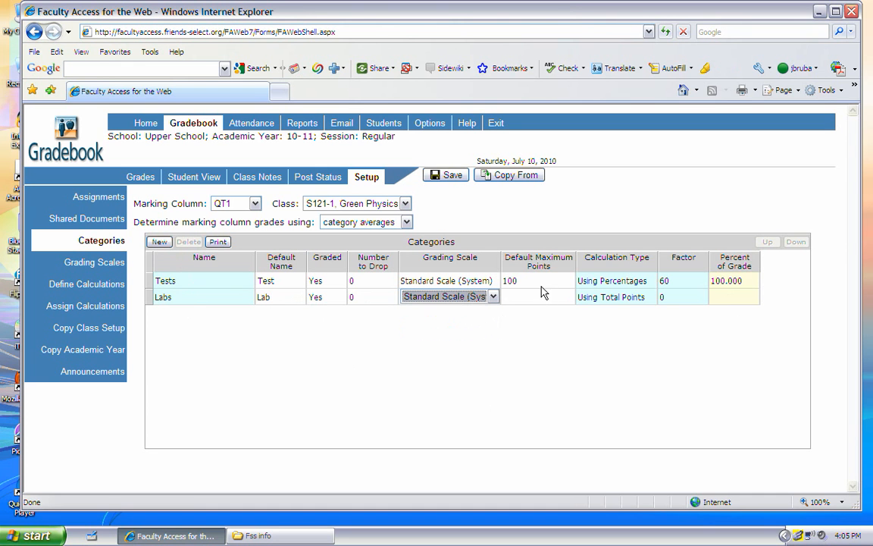
left_click(536, 298)
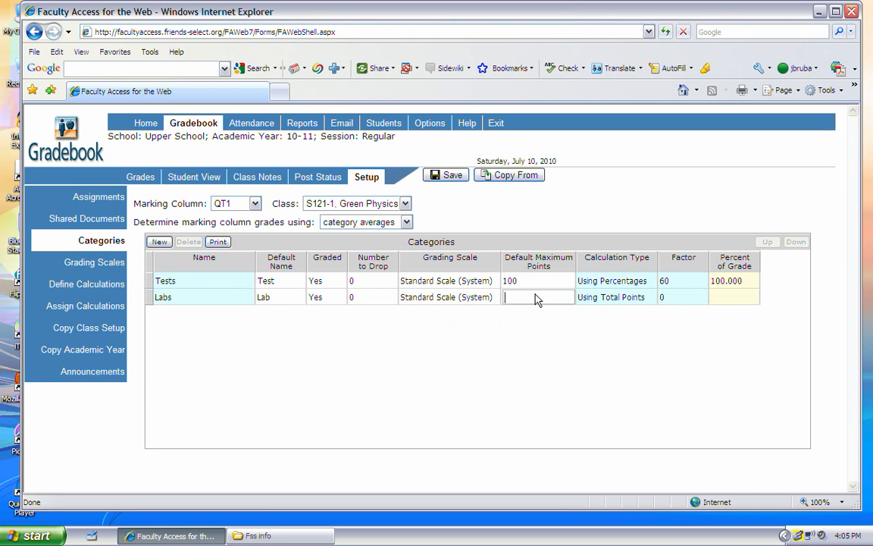
type("10")
left_click(679, 298)
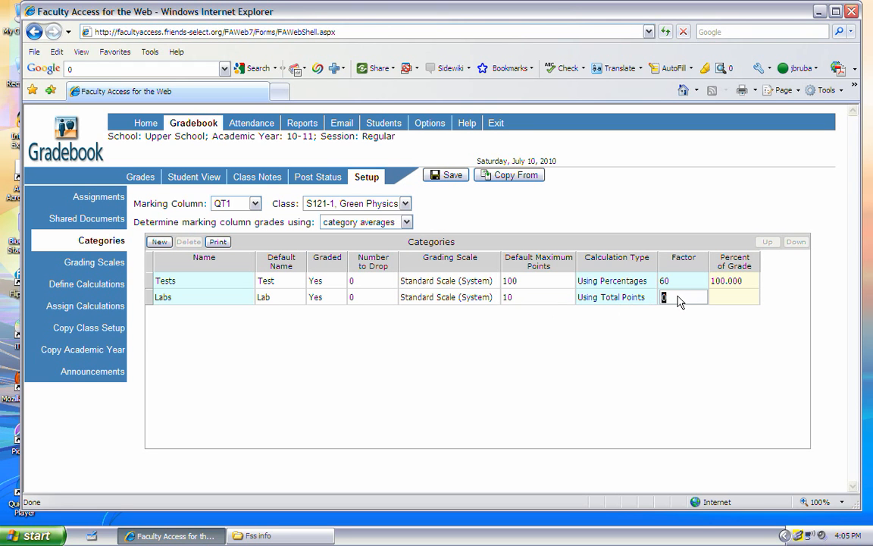
type("30")
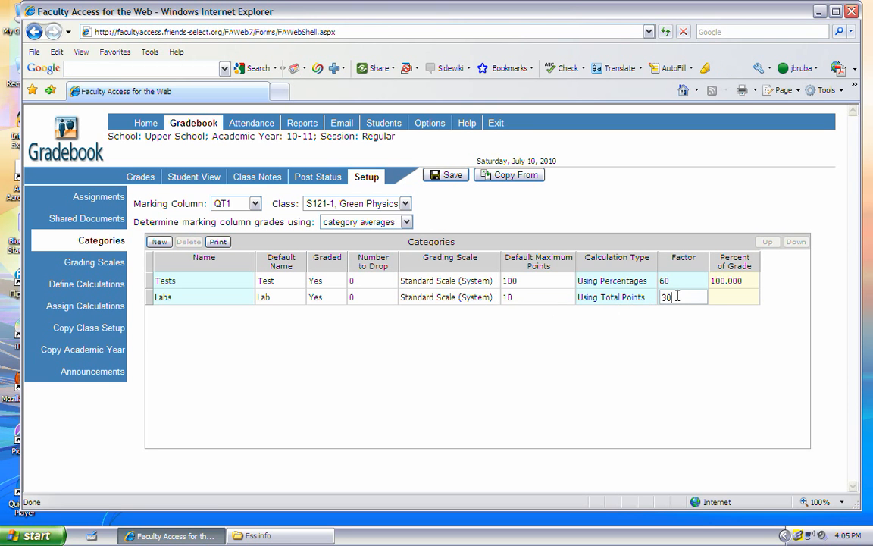
left_click(723, 302)
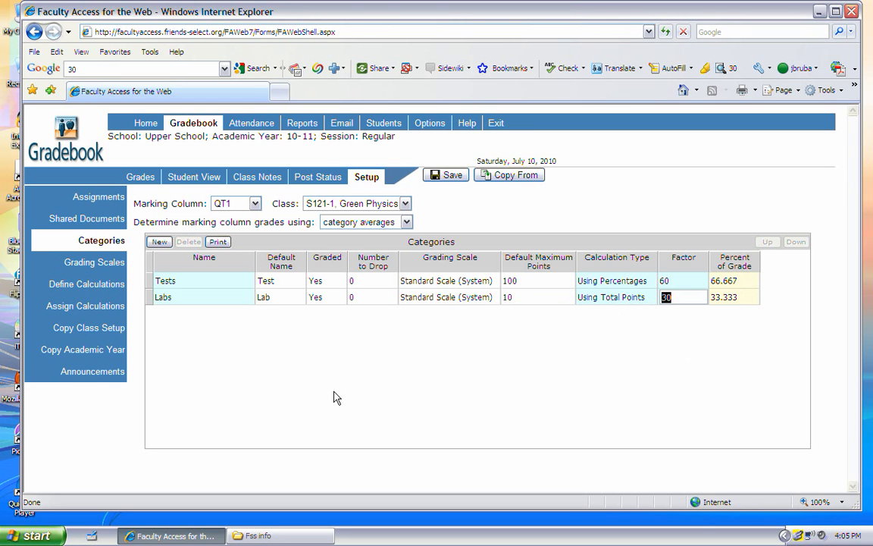
Step: Add a category named Participation with default name P and 0 as the number of grades to drop
left_click(157, 242)
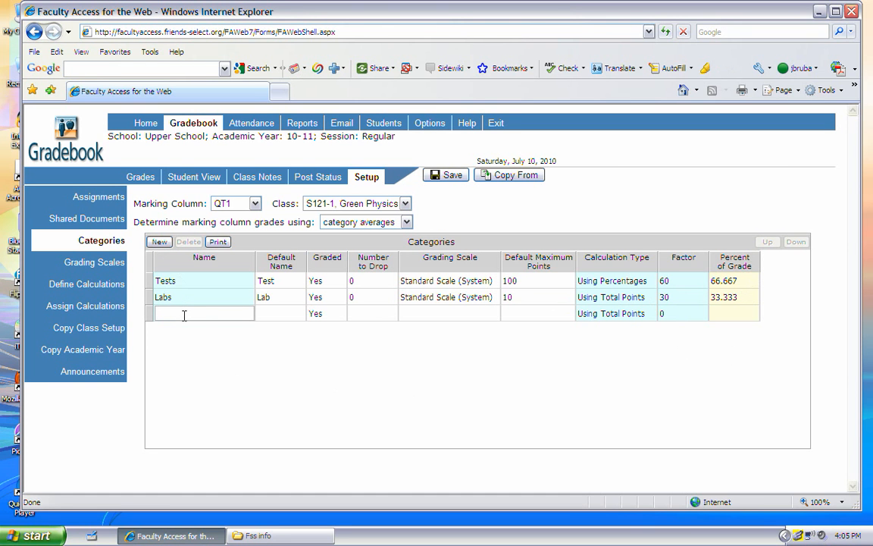
type("Participation")
left_click(275, 316)
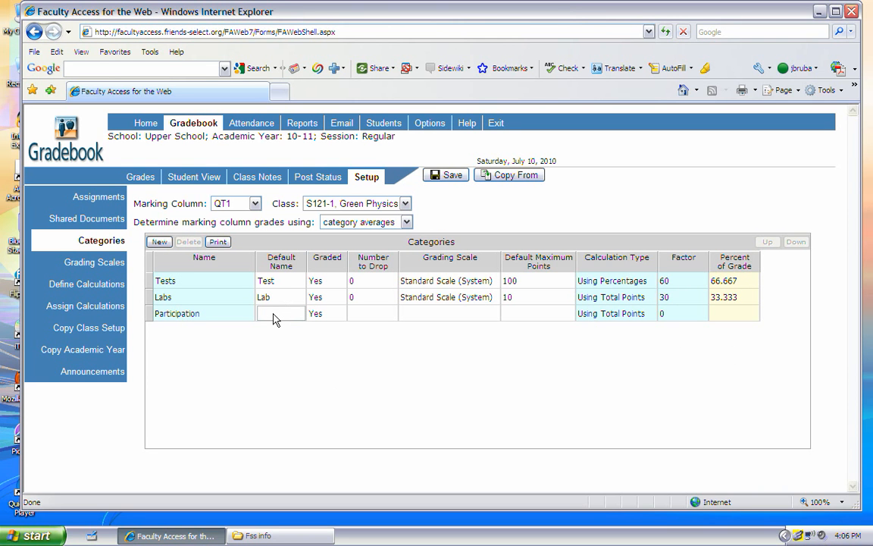
type("P")
left_click(355, 315)
type("0")
Step: Assign the Standard Scale (System) grading scale and 100 default maximum points to the Participation category
left_click(413, 314)
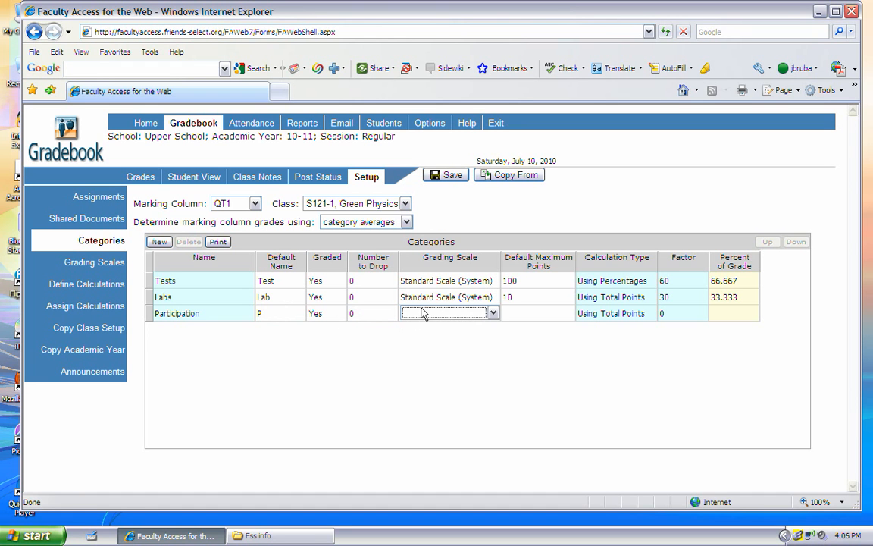
left_click(494, 313)
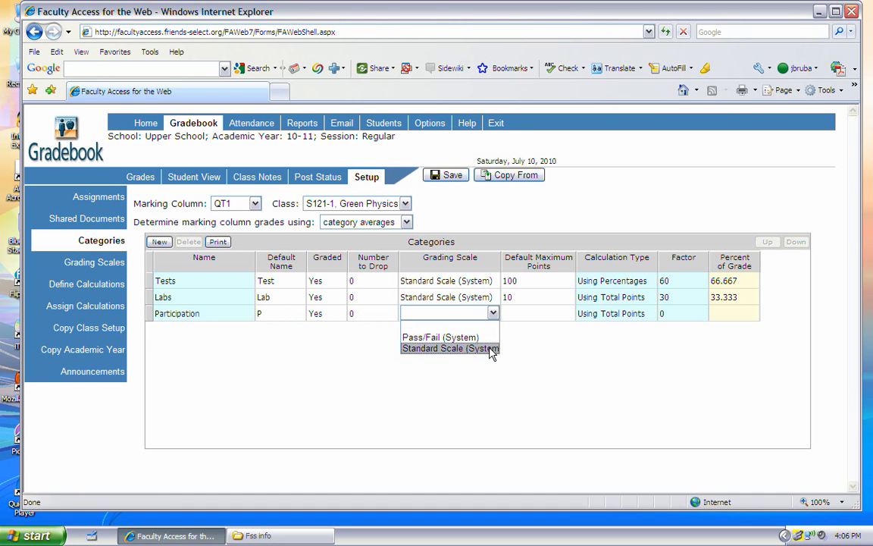
left_click(491, 351)
left_click(519, 317)
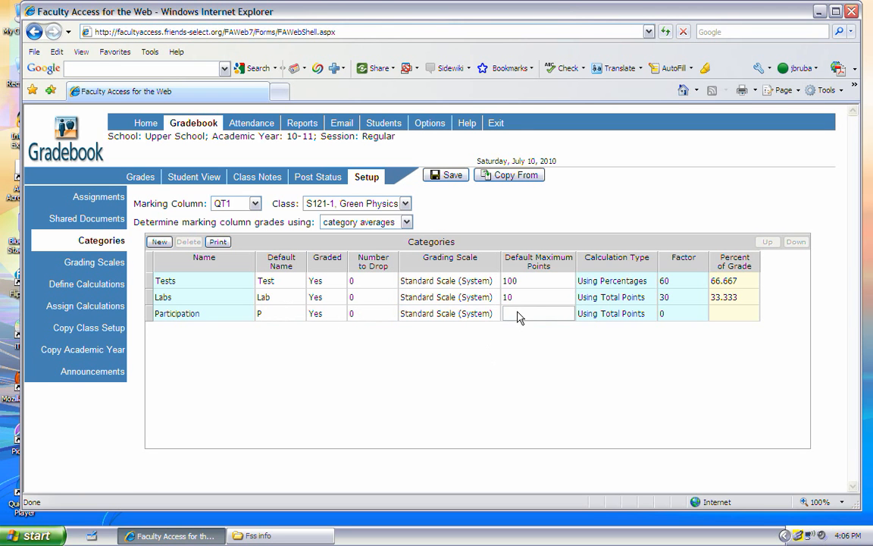
type("100")
Step: Set the Participation factor to 10, then switch to the assignments setup, saving the category changes
left_click(682, 315)
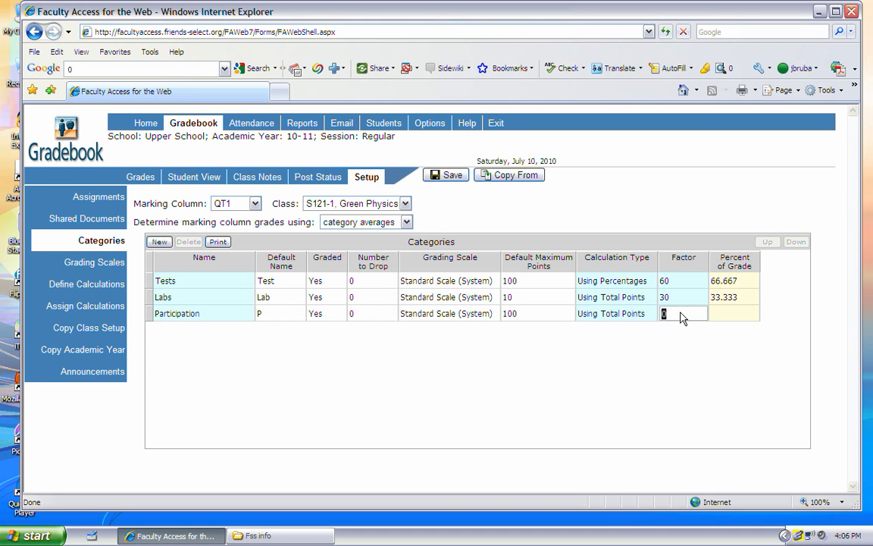
type("10")
left_click(720, 312)
left_click(103, 197)
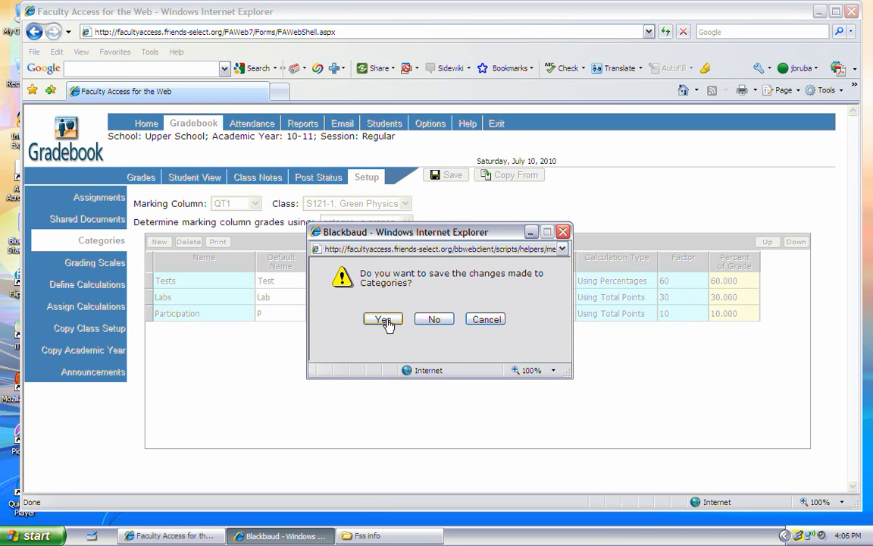
left_click(385, 323)
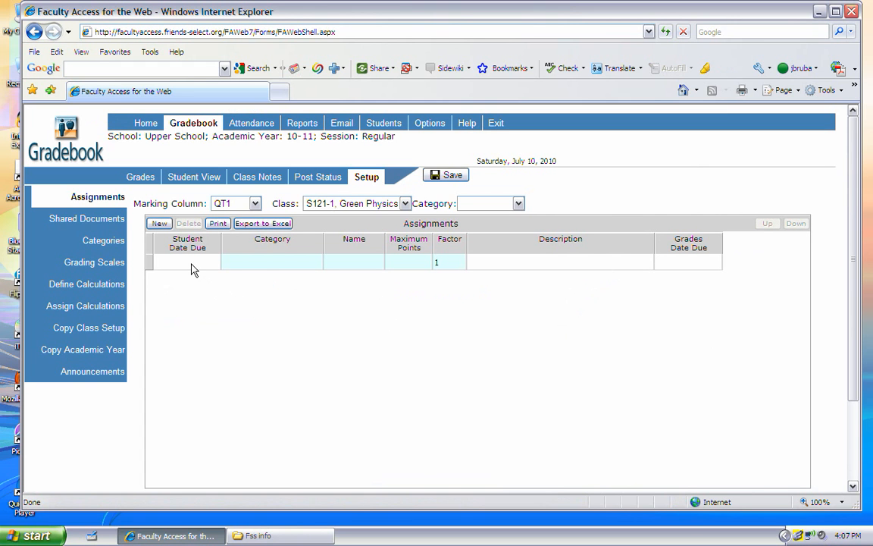
Step: Create an assignment in the Tests category with Chapter 1 as both its name and description
left_click(259, 262)
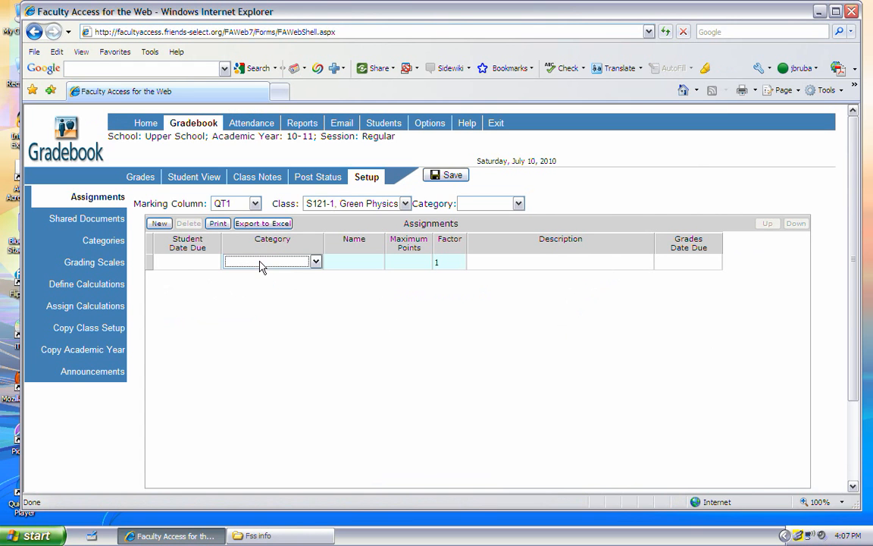
left_click(317, 261)
left_click(311, 284)
left_click(336, 264)
type("Chapter")
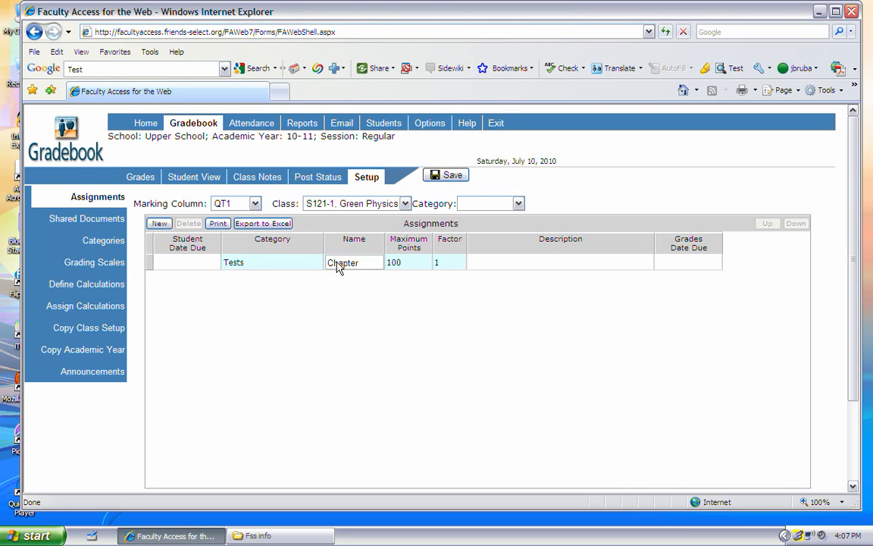
type(" 1")
left_click(490, 265)
type("Chapter")
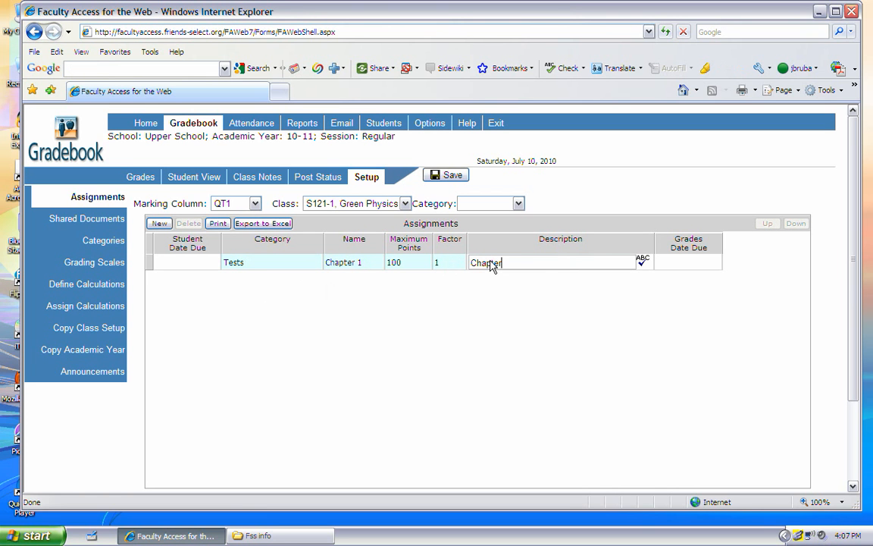
type(" 1")
left_click(696, 262)
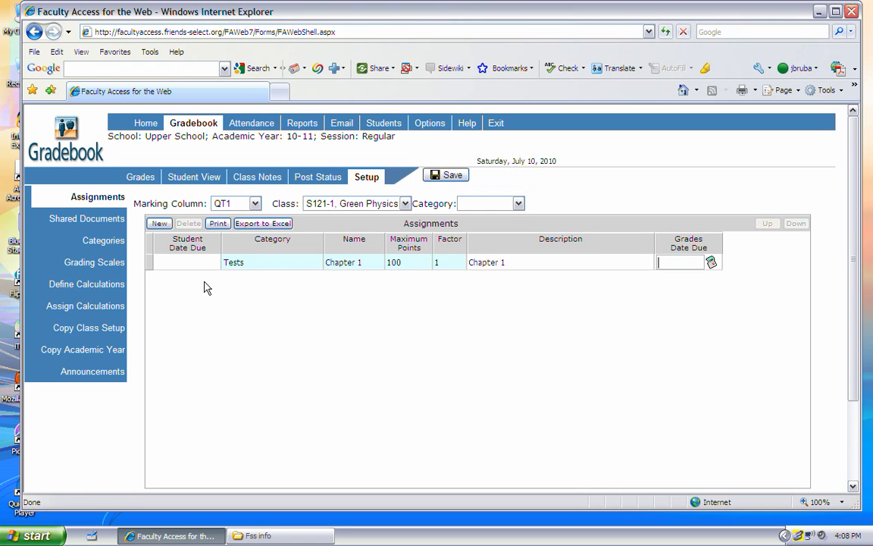
Step: Add a second assignment in the Labs category with Lab 1 as both its name and description
left_click(158, 223)
left_click(263, 279)
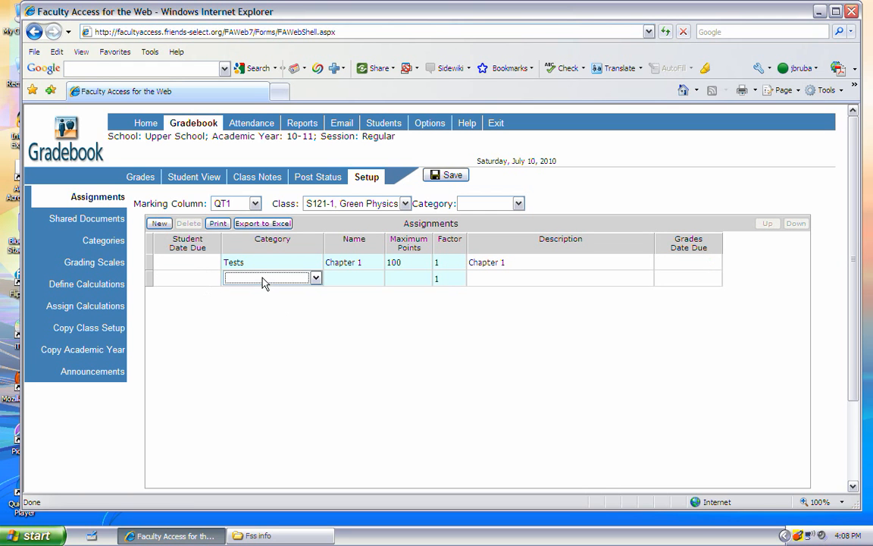
left_click(316, 278)
left_click(241, 313)
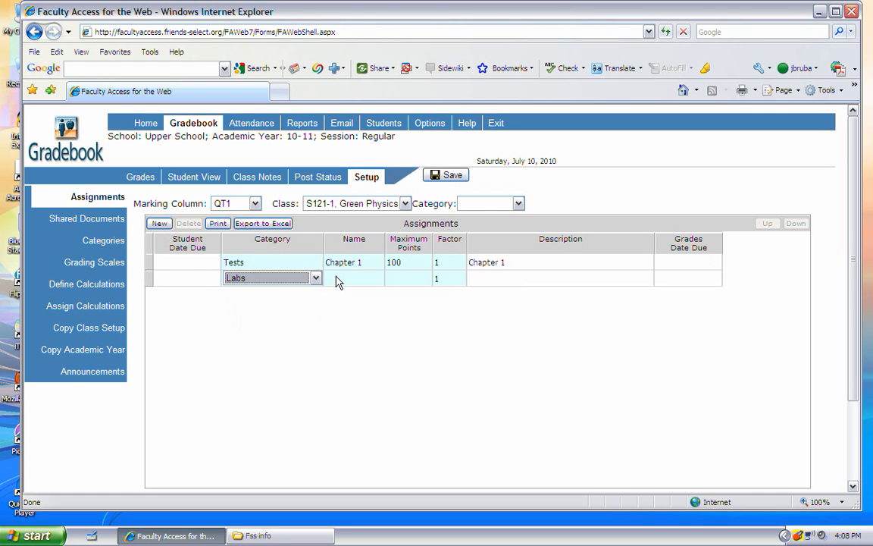
left_click(336, 279)
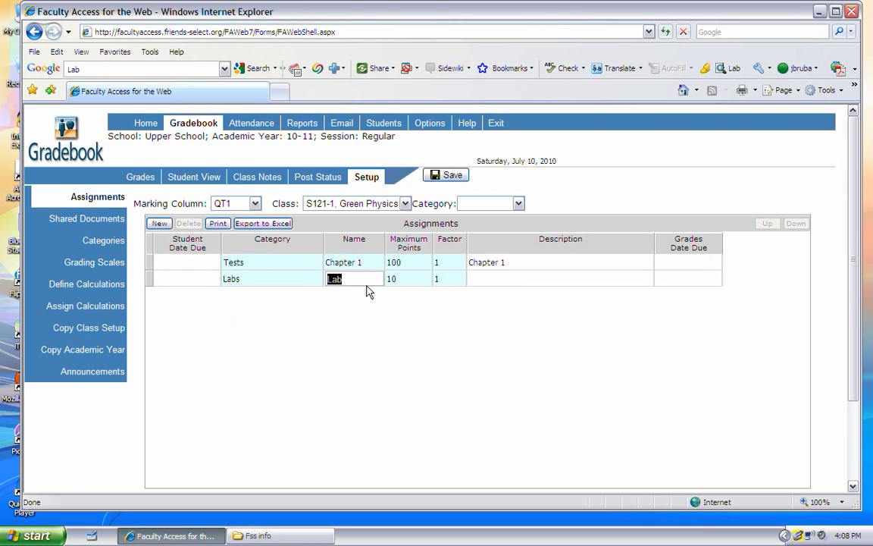
left_click(354, 277)
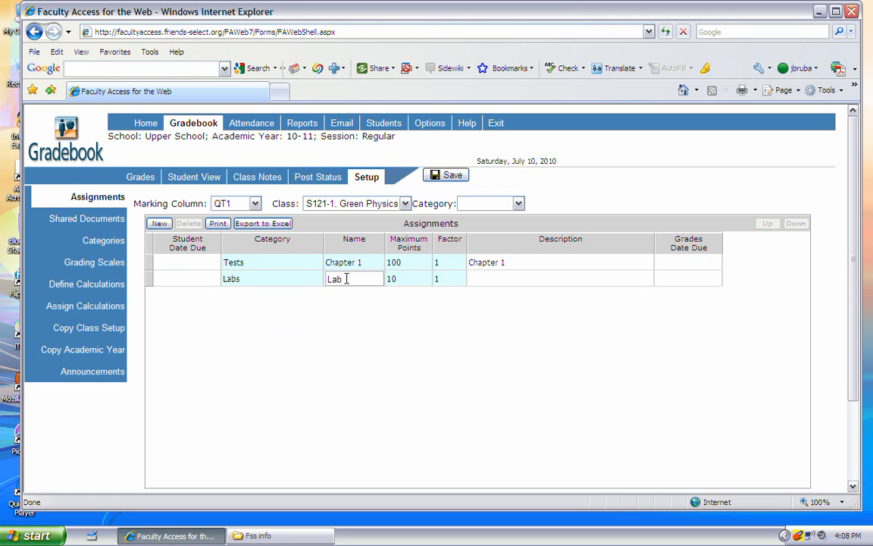
type("1")
left_click(478, 280)
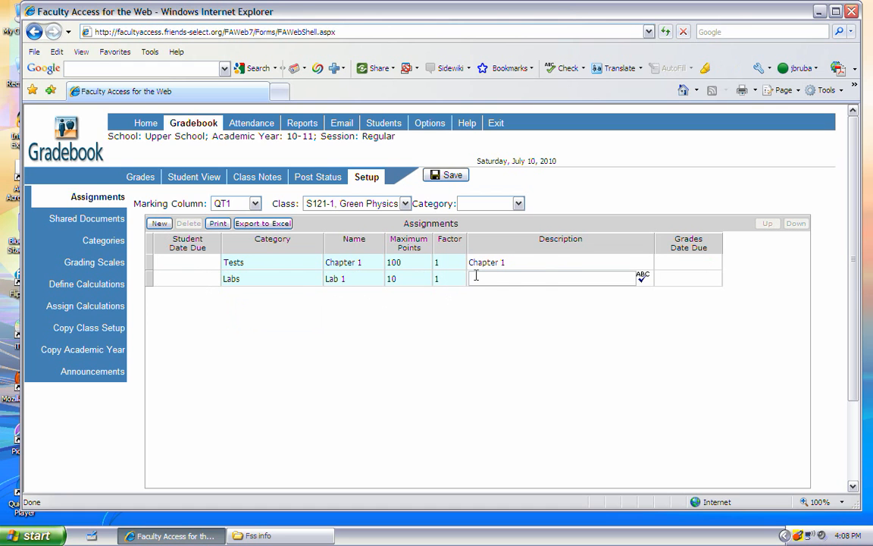
type("Lab 1")
left_click(682, 278)
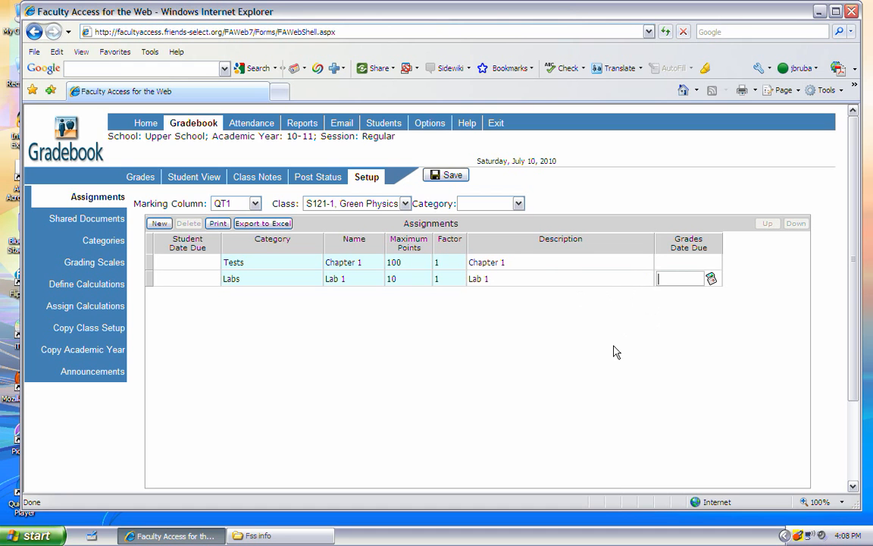